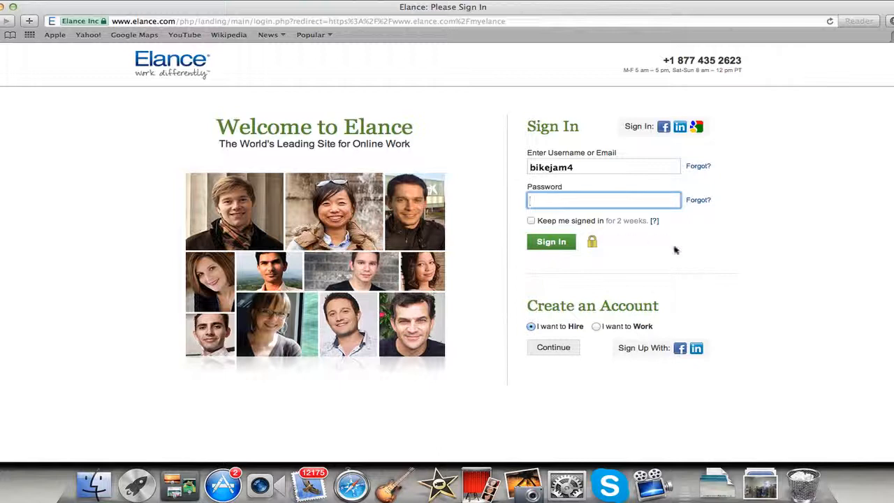
Step: Sign in with the account password and open the form for posting a new job
{"action": "type", "text": "•••••••••"}
{"action": "left_click", "coordinate": [552, 243]}
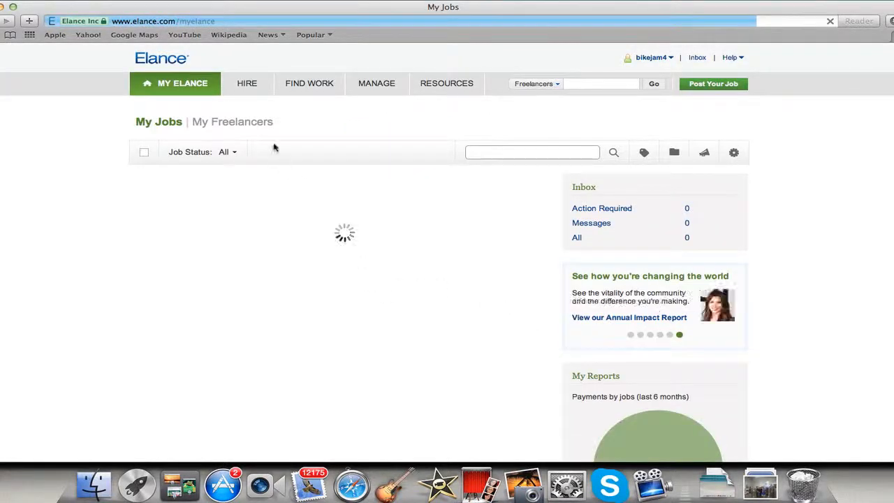
{"action": "mouse_move", "coordinate": [248, 89]}
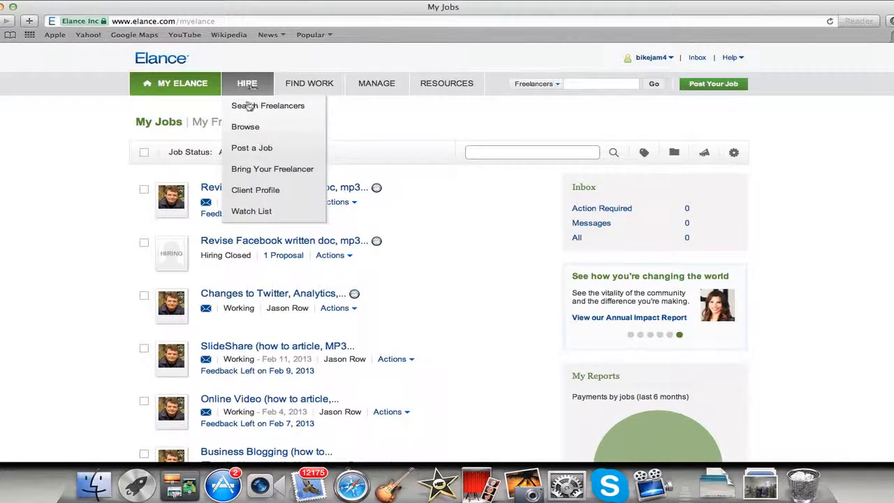
{"action": "left_click", "coordinate": [246, 149]}
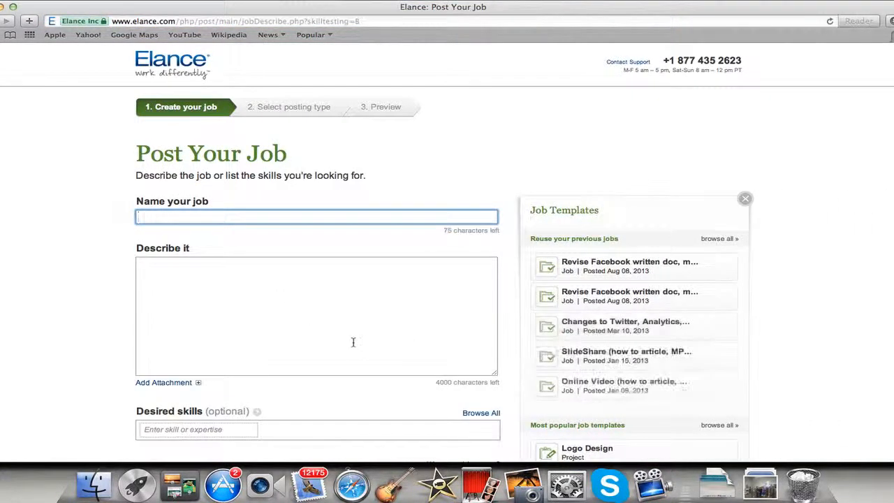
{"action": "left_click", "coordinate": [629, 5]}
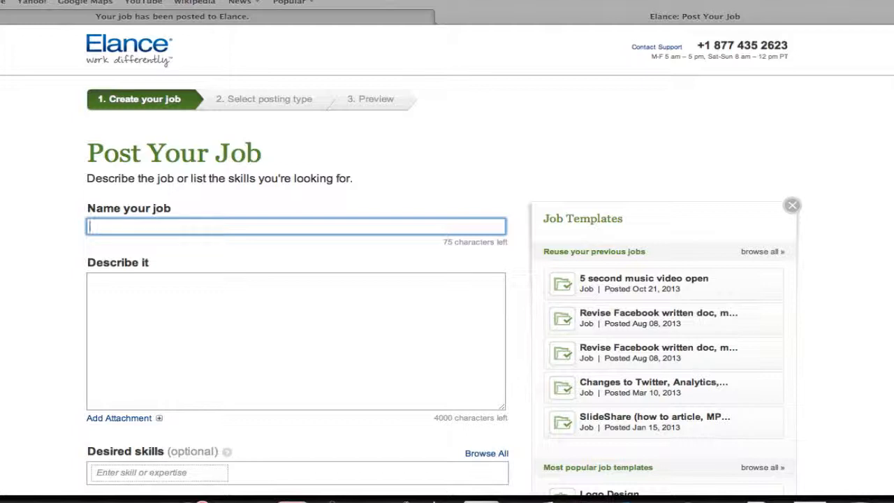
Step: Name the job "Create a video on how to use Elance"
{"action": "type", "text": "c"}
{"action": "key", "text": "BackSpace"}
{"action": "type", "text": "Create "}
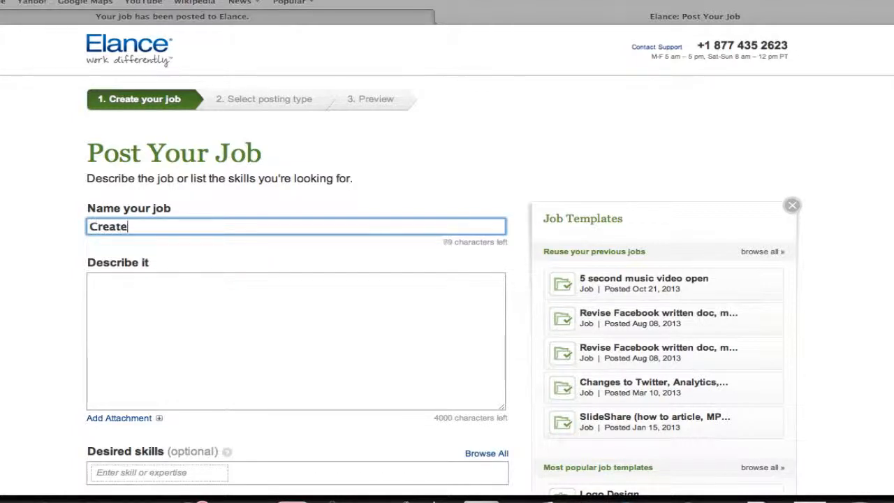
{"action": "type", "text": "a video"}
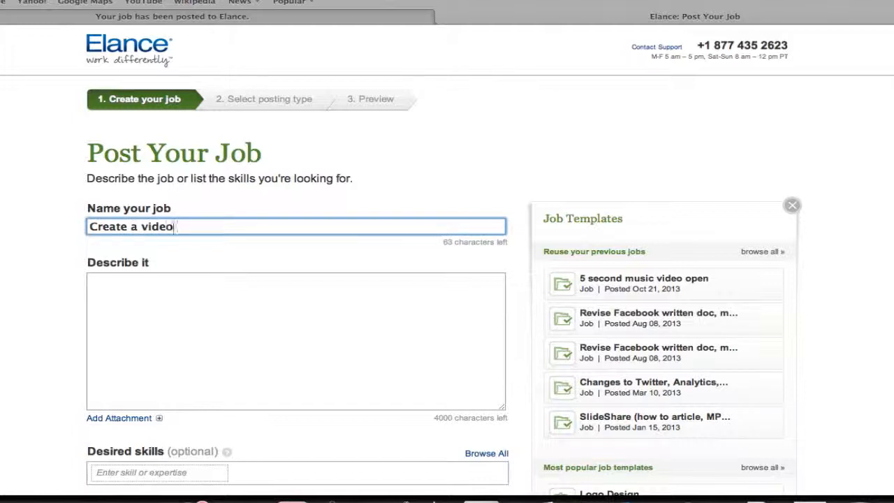
{"action": "type", "text": " on how to "}
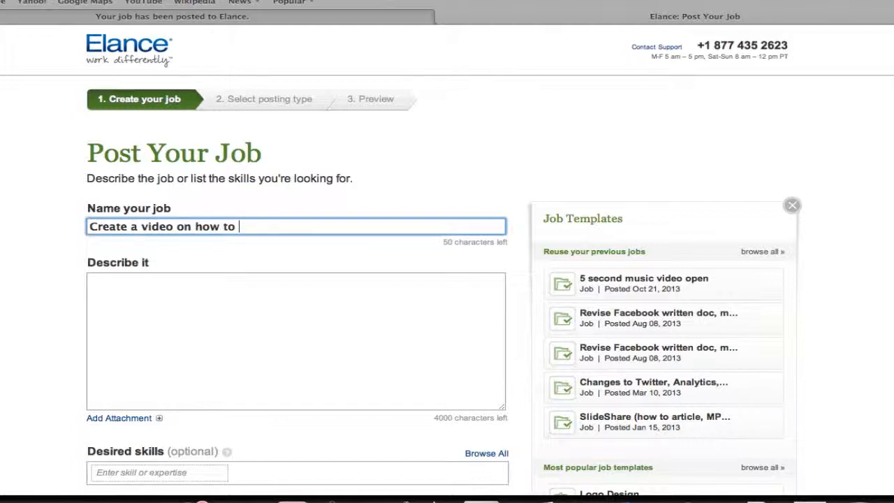
{"action": "type", "text": "use Elance"}
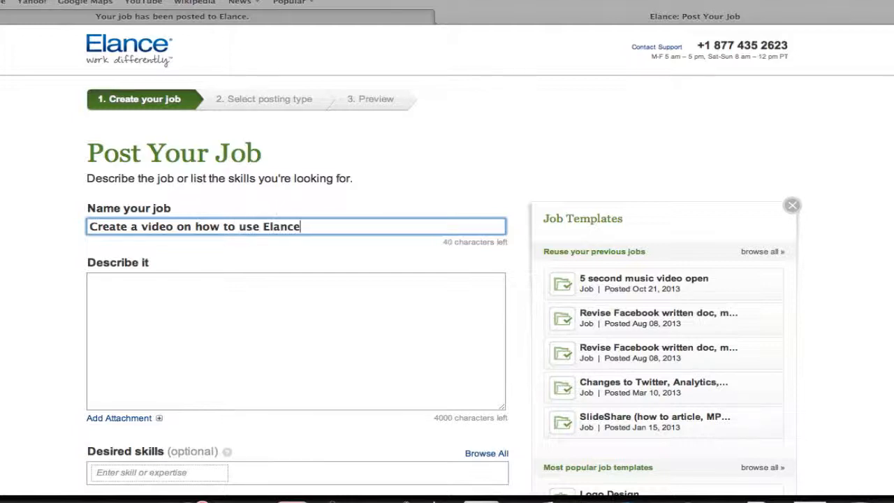
Step: Enter the job description "Create a video which includes audio and video instructions from start to finish."
{"action": "key", "text": "Tab"}
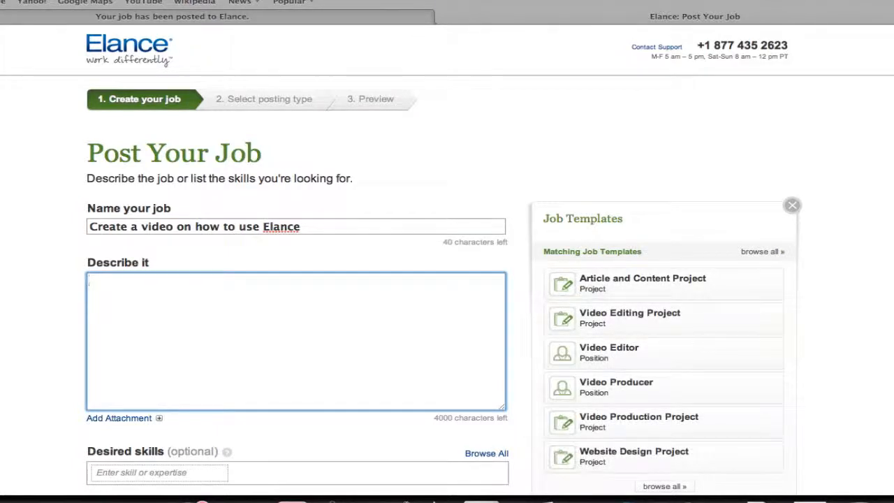
{"action": "type", "text": "Create and audio "}
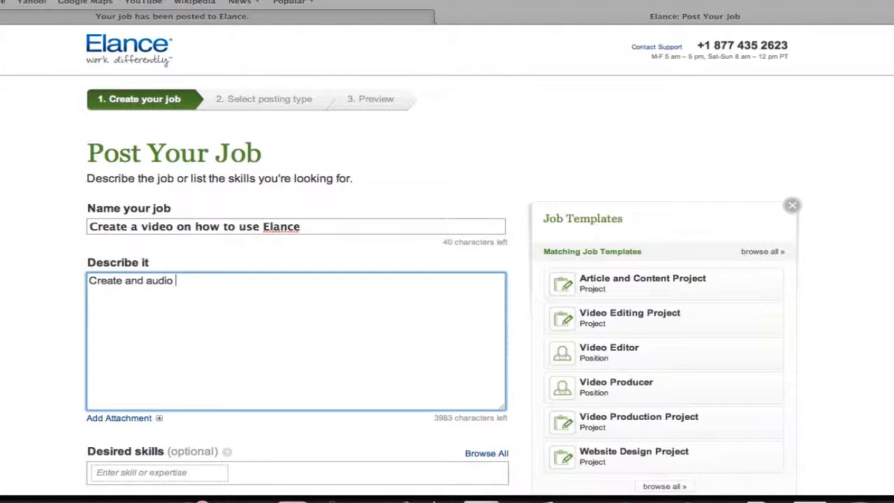
{"action": "type", "text": "an"}
{"action": "type", "text": "d v"}
{"action": "type", "text": "id"}
{"action": "key", "text": "BackSpace"}
{"action": "key", "text": "BackSpace"}
{"action": "key", "text": "BackSpace"}
{"action": "key", "text": "BackSpace"}
{"action": "key", "text": "BackSpace"}
{"action": "key", "text": "BackSpace"}
{"action": "key", "text": "BackSpace"}
{"action": "key", "text": "BackSpace"}
{"action": "key", "text": "BackSpace"}
{"action": "key", "text": "BackSpace"}
{"action": "key", "text": "BackSpace"}
{"action": "key", "text": "BackSpace"}
{"action": "key", "text": "BackSpace"}
{"action": "key", "text": "BackSpace"}
{"action": "key", "text": "BackSpace"}
{"action": "key", "text": "BackSpace"}
{"action": "key", "text": "BackSpace"}
{"action": "type", "text": "a video which includ"}
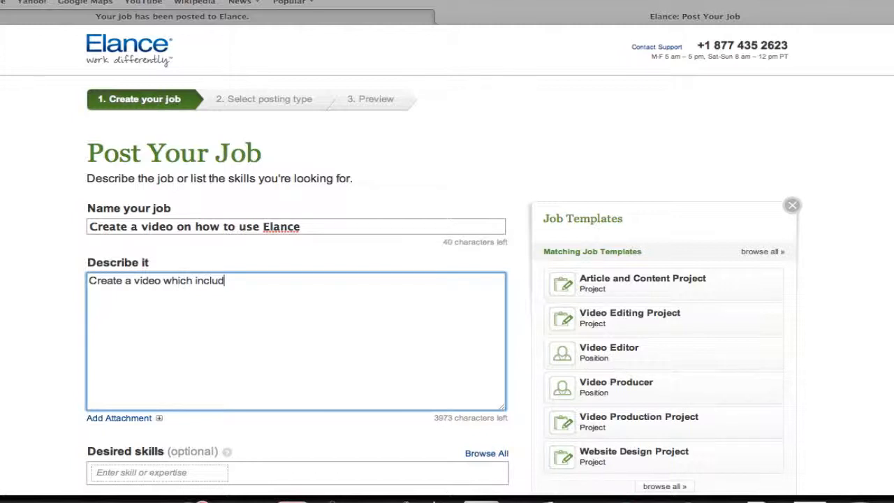
{"action": "type", "text": "es an"}
{"action": "key", "text": "BackSpace"}
{"action": "type", "text": "udio and video "}
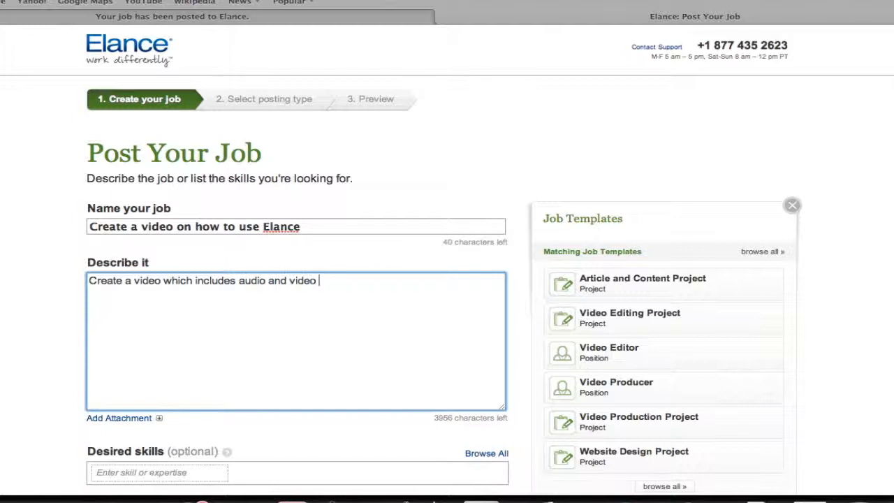
{"action": "type", "text": "instructions from"}
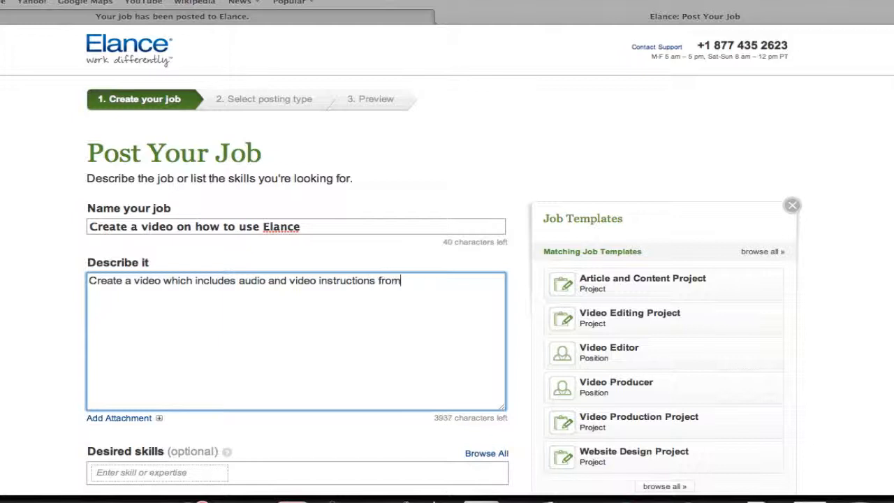
{"action": "type", "text": " start to finish."}
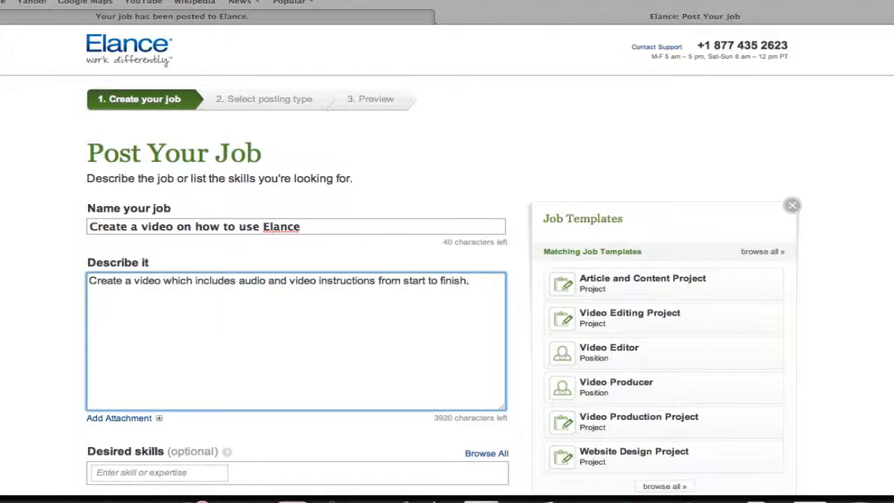
Step: Add video and audio as the desired skills for the job
{"action": "scroll", "coordinate": [32, 389], "scroll_direction": "down", "scroll_amount": 3}
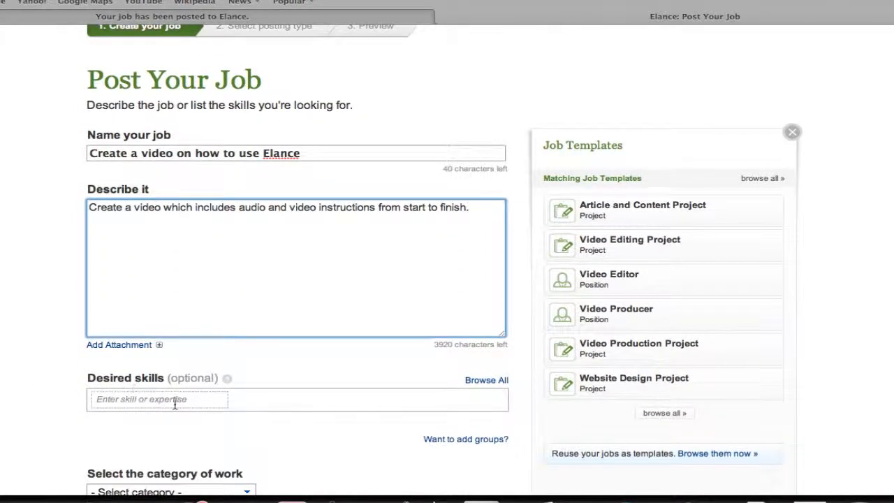
{"action": "left_click", "coordinate": [104, 400]}
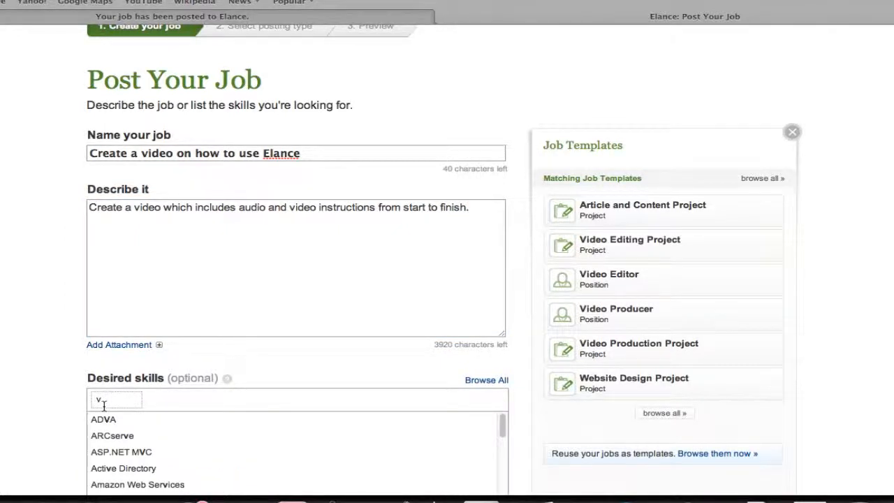
{"action": "type", "text": "ideo"}
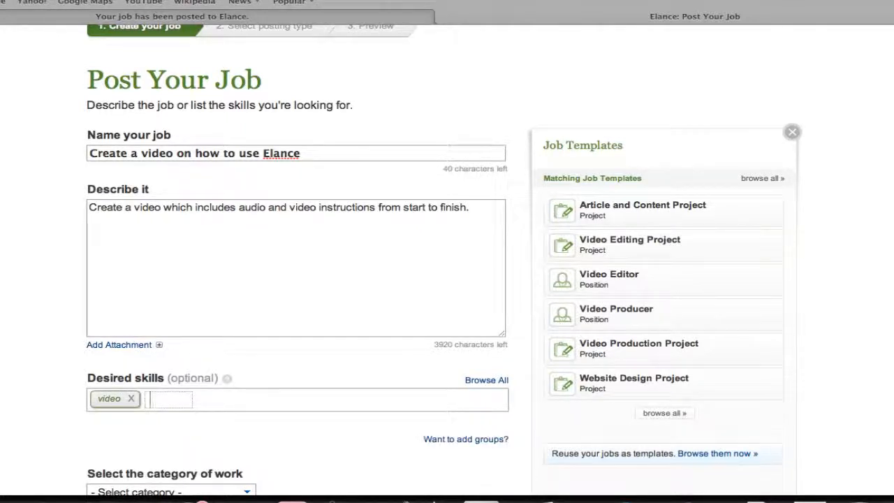
{"action": "type", "text": "audio,"}
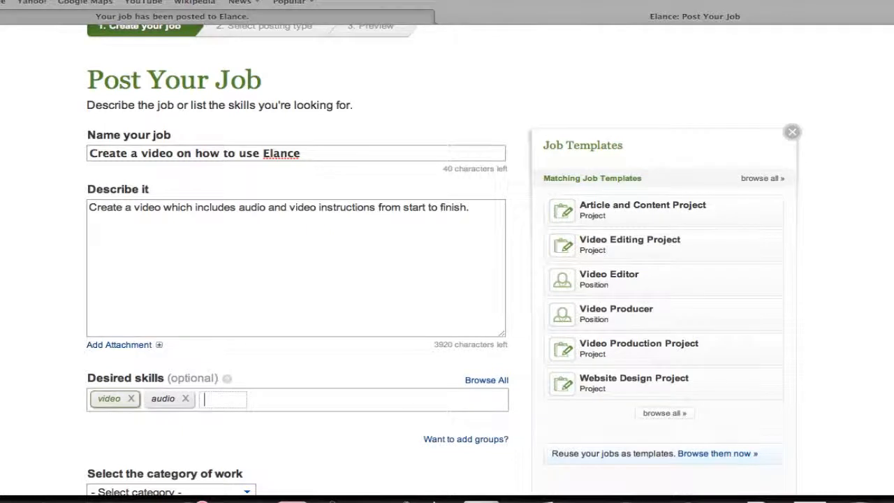
Step: Set the category of work to Design & Multimedia
{"action": "scroll", "coordinate": [293, 453], "scroll_direction": "down", "scroll_amount": 5}
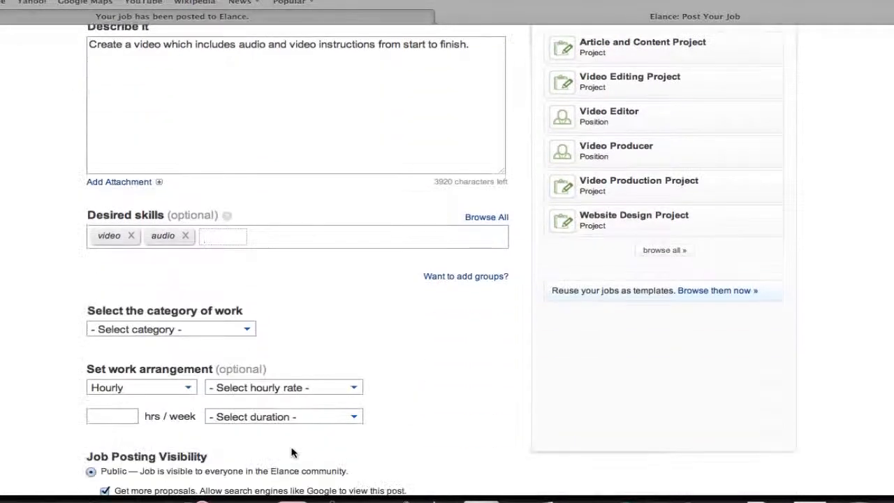
{"action": "scroll", "coordinate": [292, 453], "scroll_direction": "down", "scroll_amount": 1}
{"action": "left_click", "coordinate": [248, 300]}
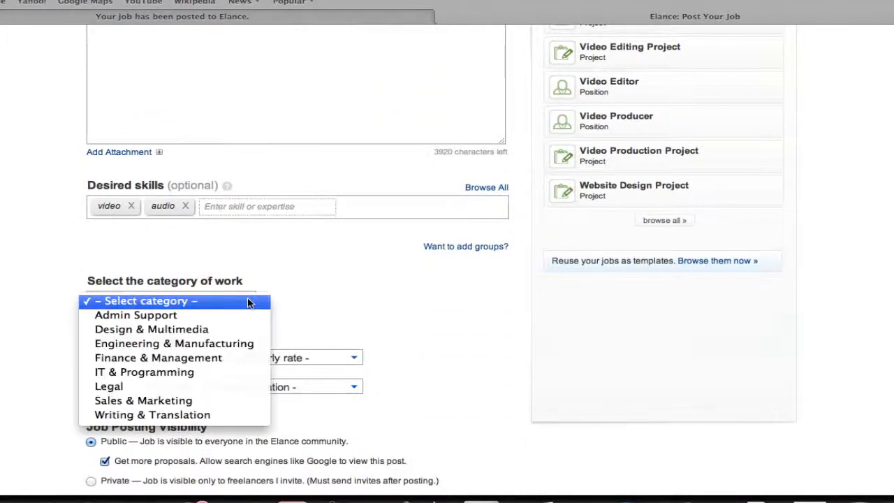
{"action": "left_click", "coordinate": [168, 330]}
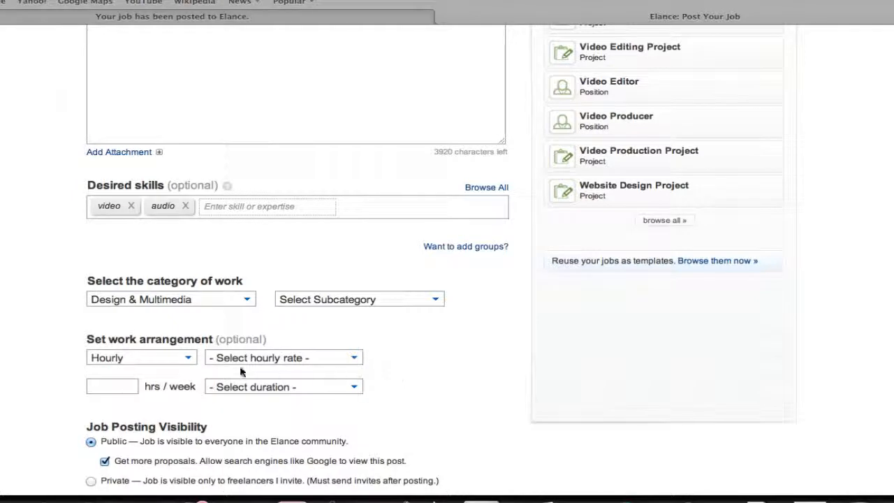
{"action": "left_click", "coordinate": [249, 300]}
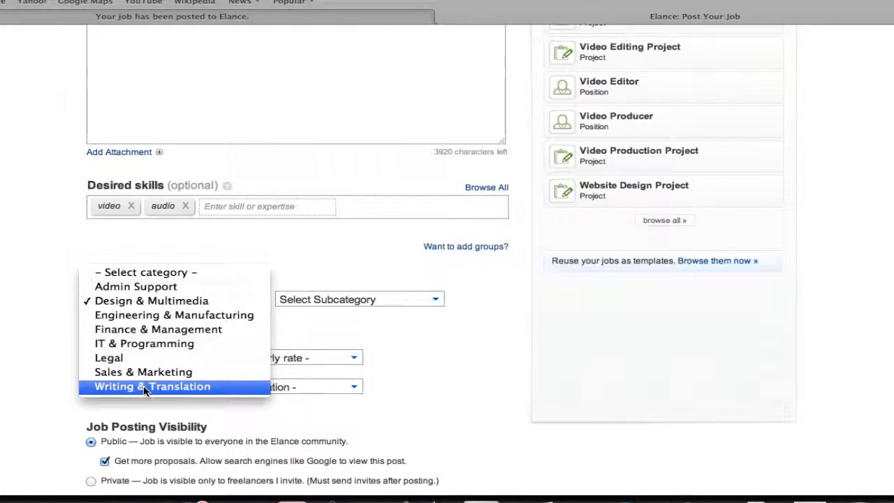
{"action": "left_click", "coordinate": [32, 367]}
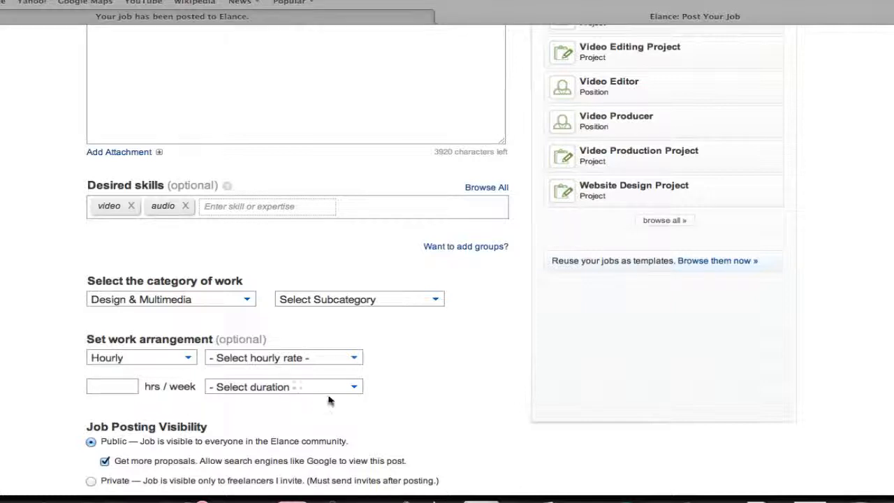
Step: Turn off the option allowing search engines to view the public post, and submit the job form
{"action": "scroll", "coordinate": [369, 400], "scroll_direction": "down", "scroll_amount": 1}
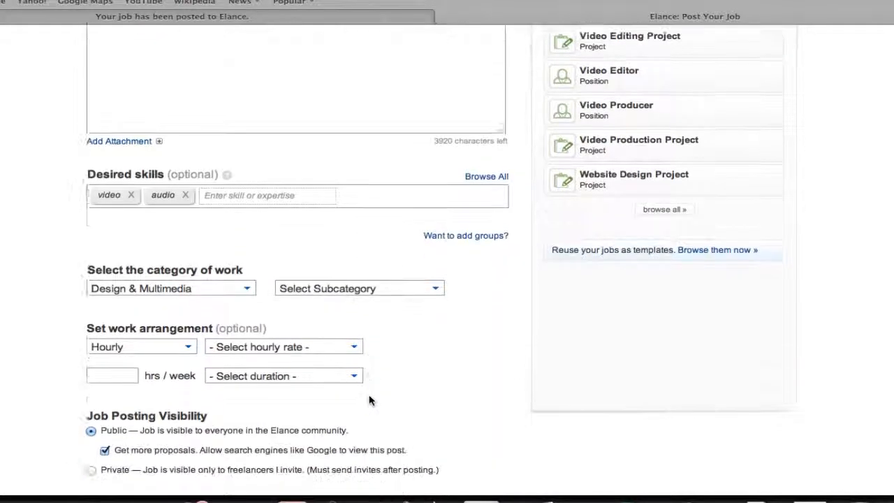
{"action": "scroll", "coordinate": [370, 400], "scroll_direction": "down", "scroll_amount": 5}
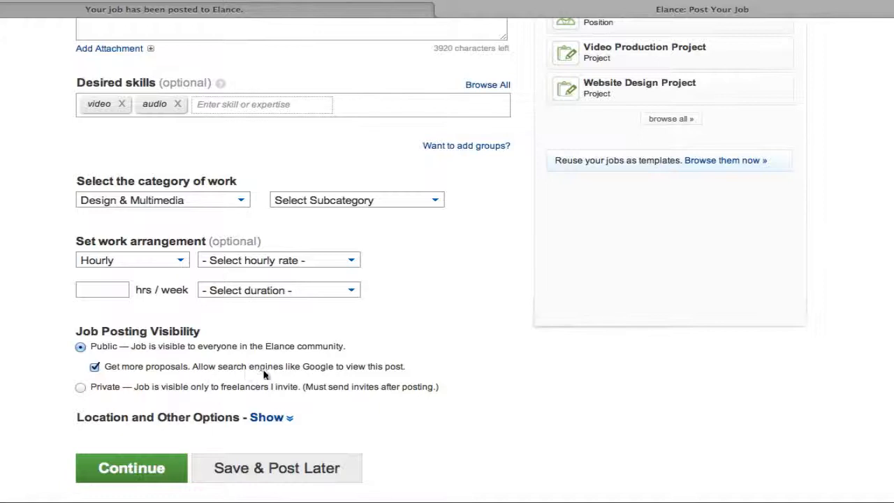
{"action": "left_click", "coordinate": [94, 367]}
{"action": "left_click", "coordinate": [121, 474]}
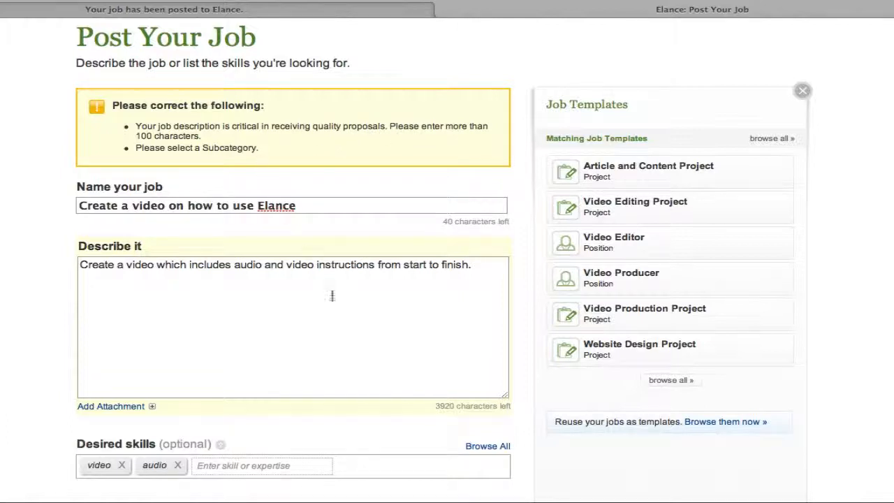
Step: Choose Digital Image Editing as the subcategory of work under Design & Multimedia
{"action": "scroll", "coordinate": [342, 364], "scroll_direction": "down", "scroll_amount": 4}
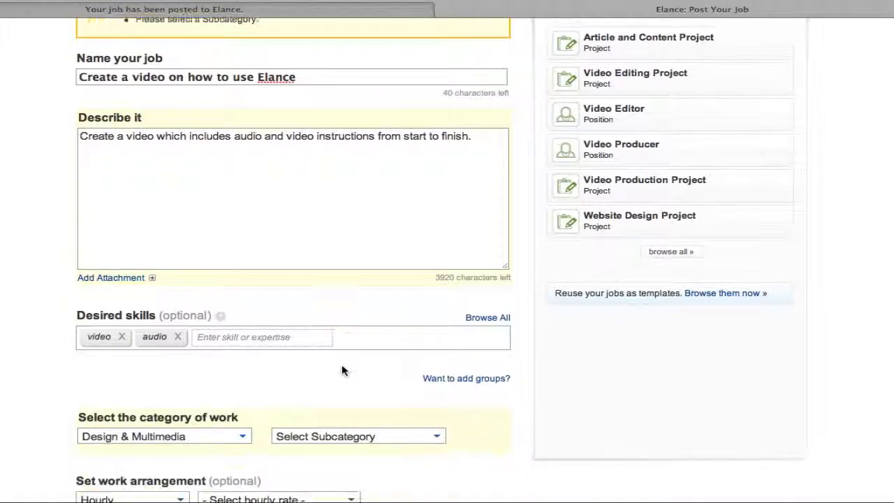
{"action": "scroll", "coordinate": [342, 371], "scroll_direction": "down", "scroll_amount": 1}
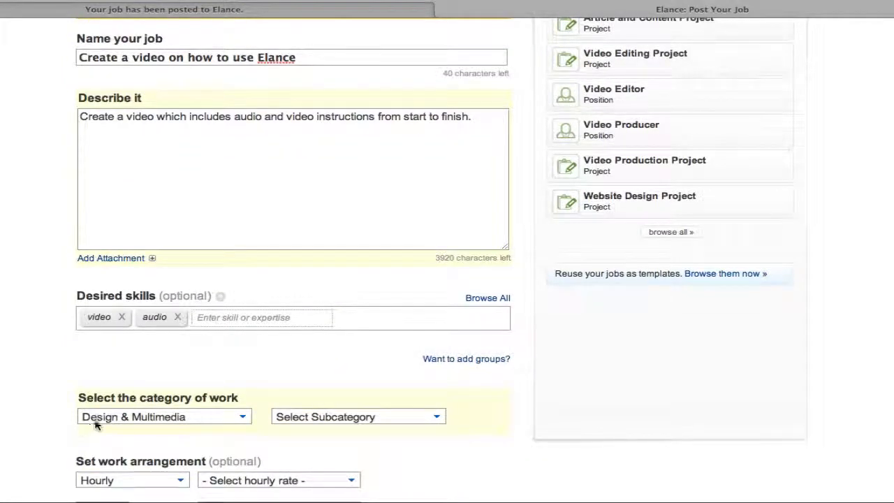
{"action": "left_click", "coordinate": [440, 417]}
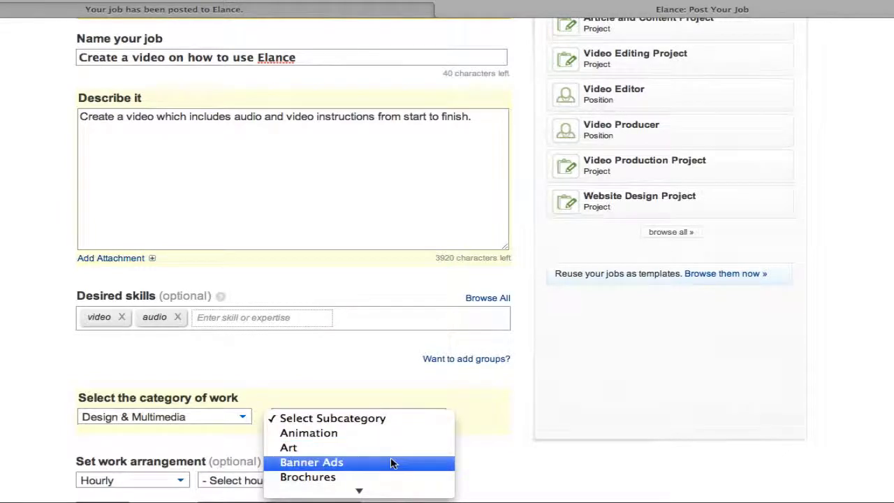
{"action": "scroll", "coordinate": [391, 461], "scroll_direction": "down", "scroll_amount": 5}
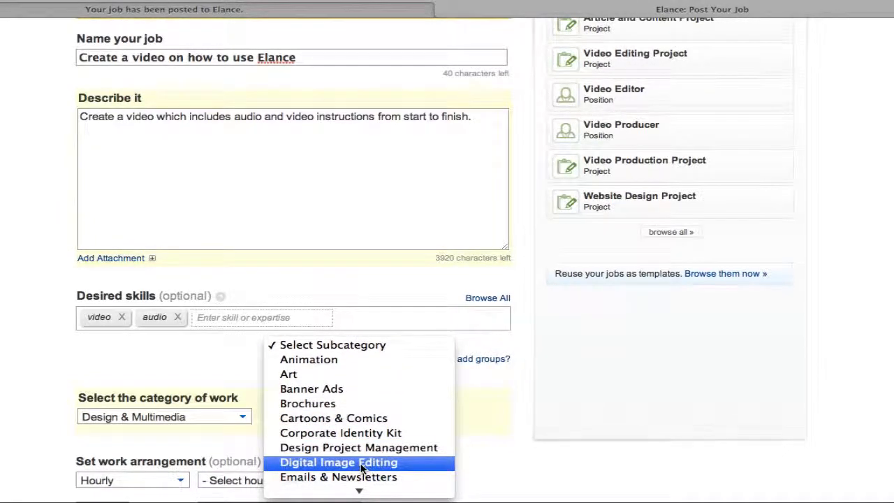
{"action": "left_click", "coordinate": [361, 464]}
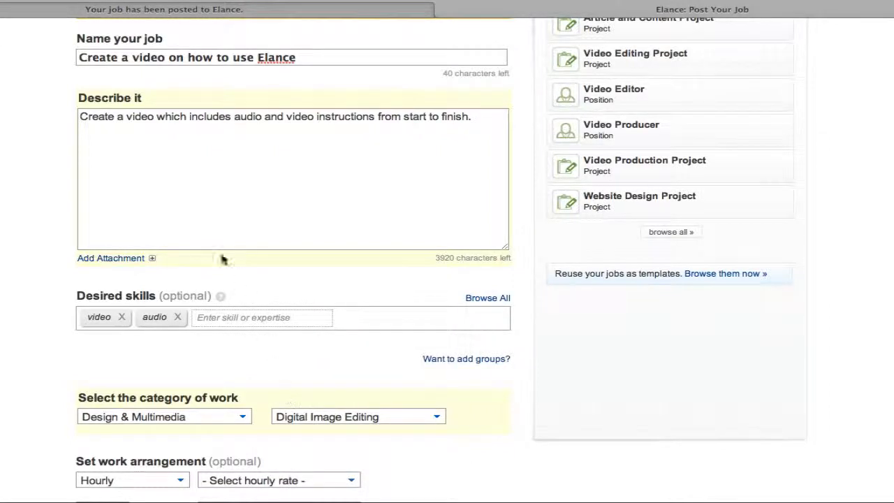
Step: Append "Final product will be delivered as an mp4." to the job description and continue to the posting preview
{"action": "left_click", "coordinate": [483, 116]}
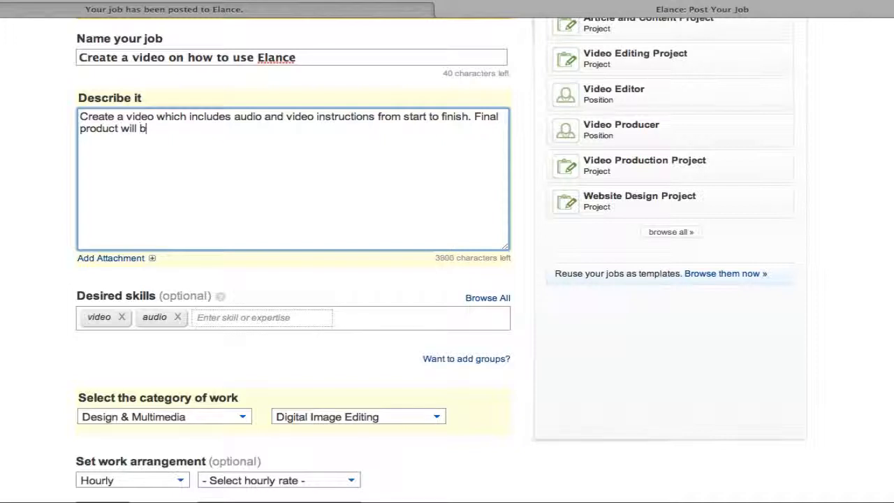
{"action": "type", "text": "ivered as an mp4."}
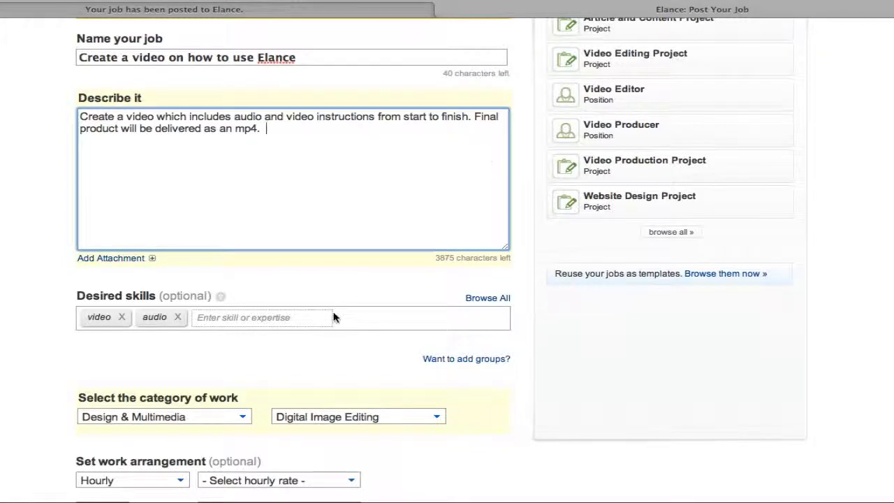
{"action": "scroll", "coordinate": [336, 315], "scroll_direction": "down", "scroll_amount": 5}
{"action": "left_click", "coordinate": [140, 368]}
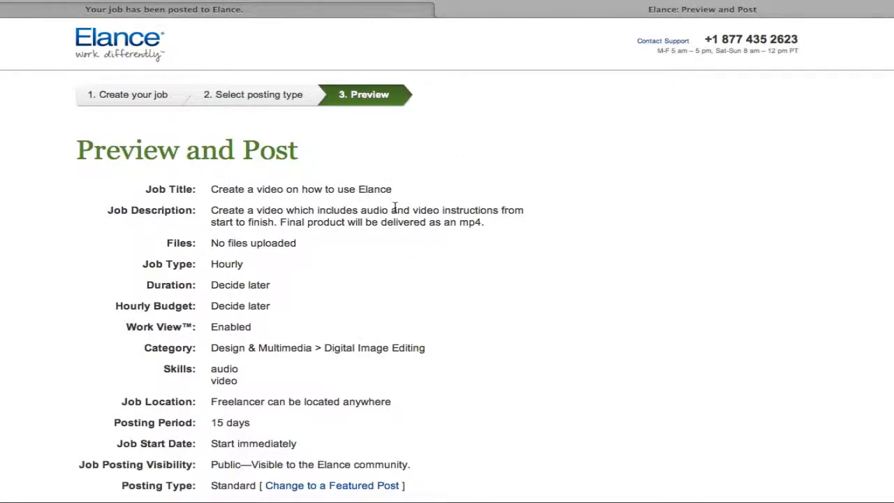
{"action": "scroll", "coordinate": [394, 208], "scroll_direction": "down", "scroll_amount": 5}
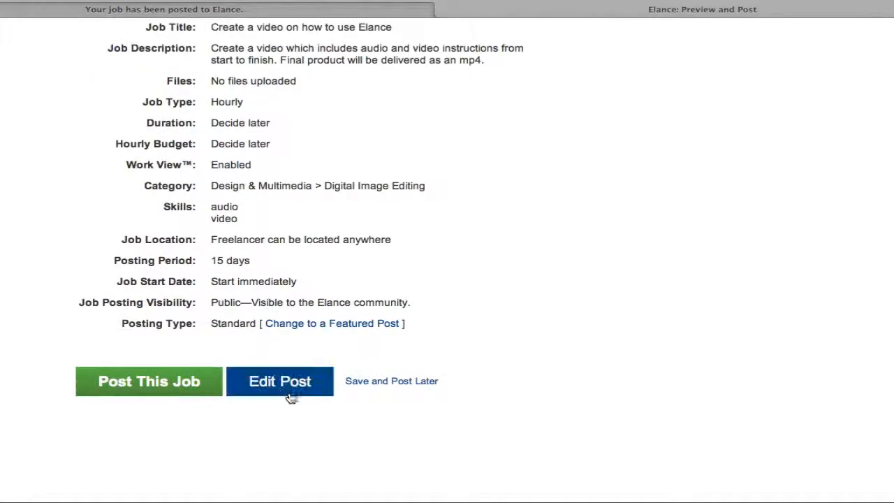
Step: Review the job details in the preview and post the job
{"action": "scroll", "coordinate": [427, 361], "scroll_direction": "up", "scroll_amount": 1}
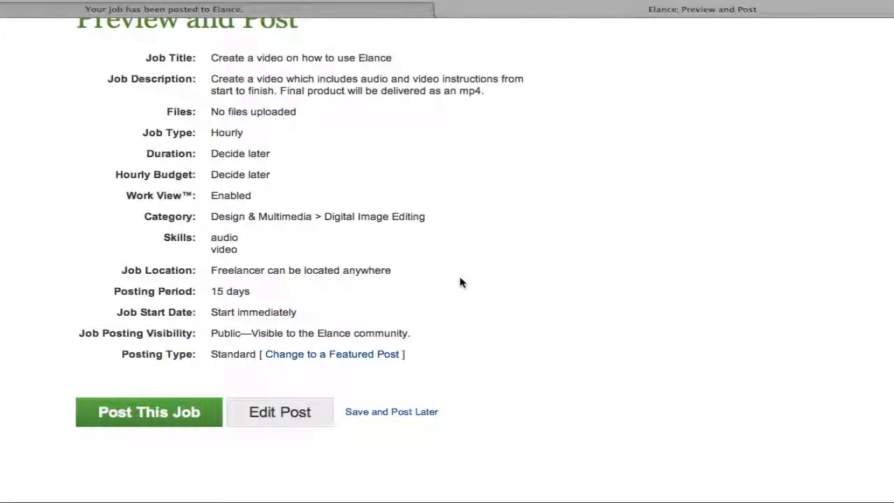
{"action": "left_click", "coordinate": [138, 417]}
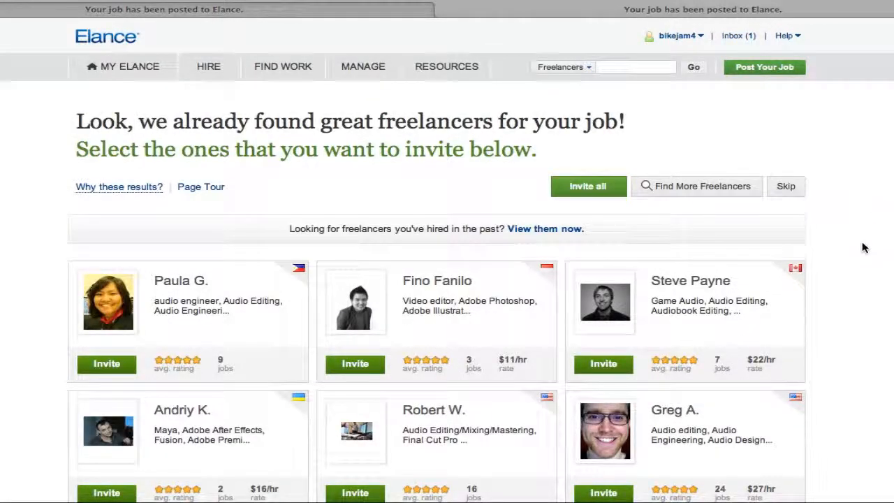
Step: Browse the suggested freelancers and invite the five-star one skilled in Audio Editing/Mixing/Mastering and Final Cut Pro to the job
{"action": "scroll", "coordinate": [864, 258], "scroll_direction": "down", "scroll_amount": 1}
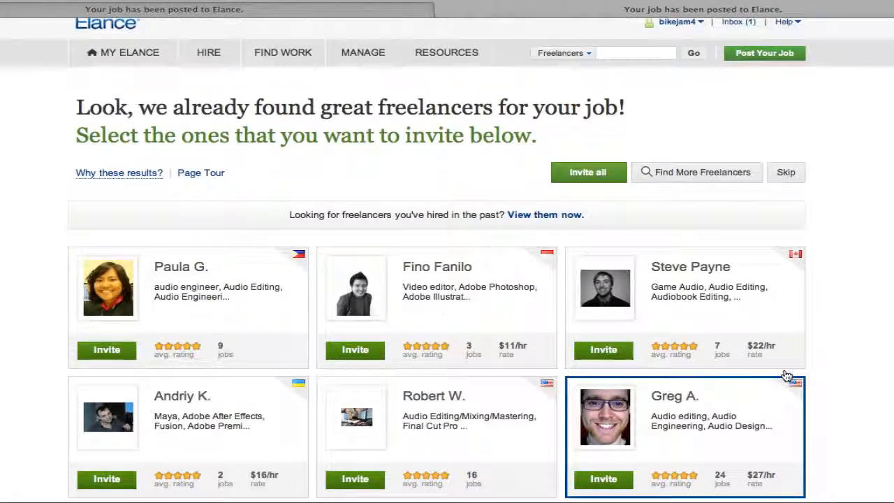
{"action": "scroll", "coordinate": [787, 376], "scroll_direction": "down", "scroll_amount": 5}
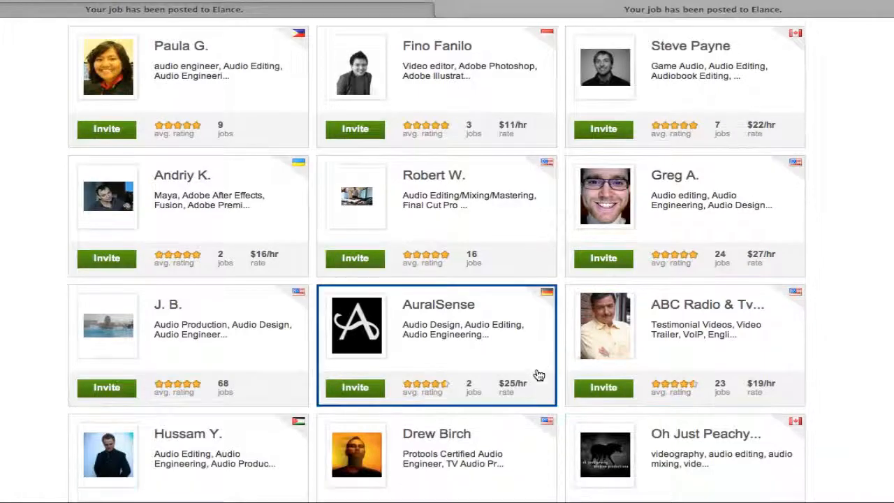
{"action": "scroll", "coordinate": [535, 375], "scroll_direction": "down", "scroll_amount": 3}
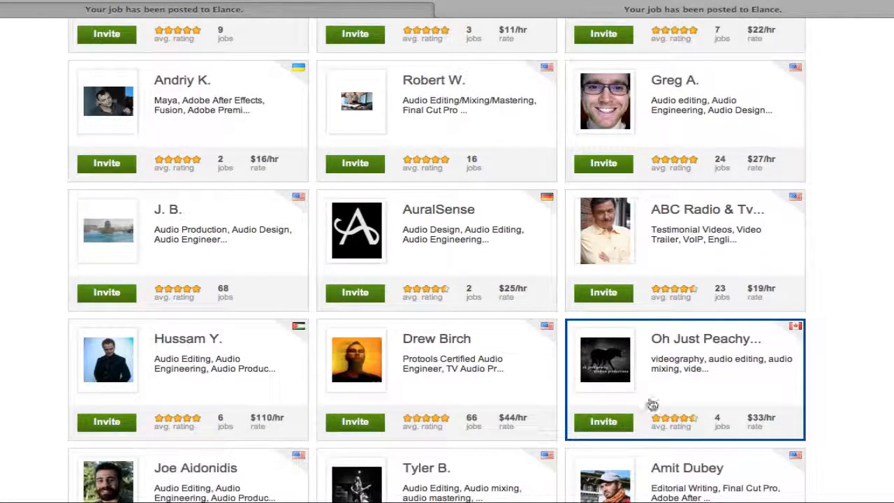
{"action": "scroll", "coordinate": [628, 397], "scroll_direction": "down", "scroll_amount": 1}
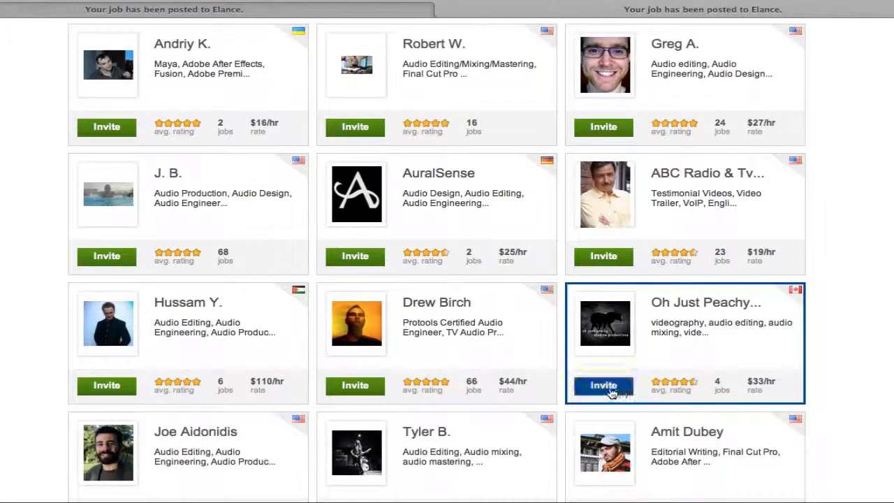
{"action": "scroll", "coordinate": [506, 342], "scroll_direction": "down", "scroll_amount": 1}
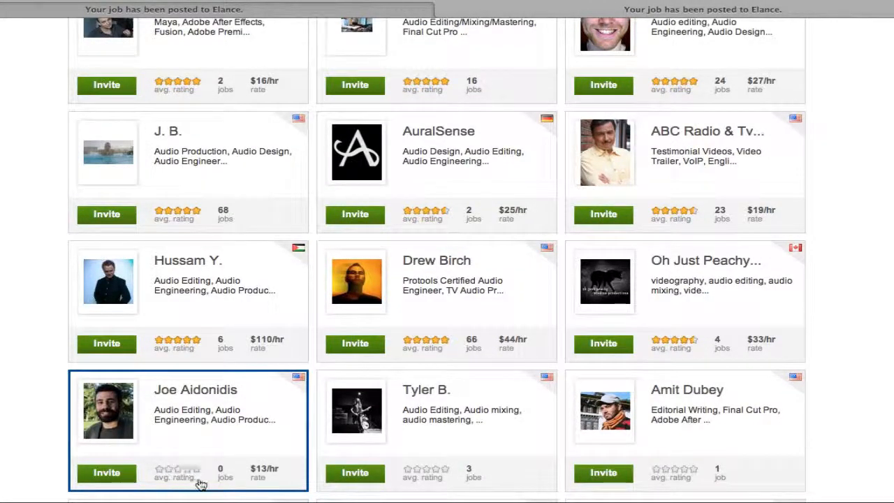
{"action": "scroll", "coordinate": [447, 461], "scroll_direction": "down", "scroll_amount": 1}
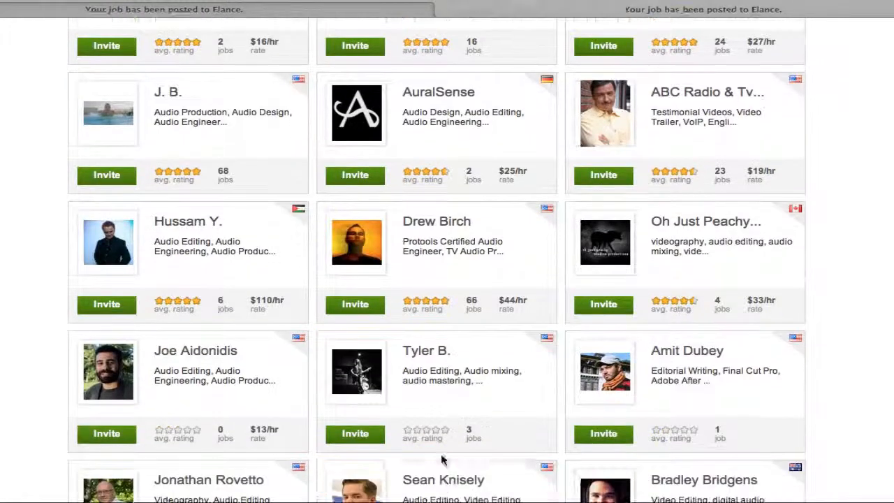
{"action": "scroll", "coordinate": [440, 459], "scroll_direction": "up", "scroll_amount": 10}
{"action": "scroll", "coordinate": [439, 459], "scroll_direction": "down", "scroll_amount": 1}
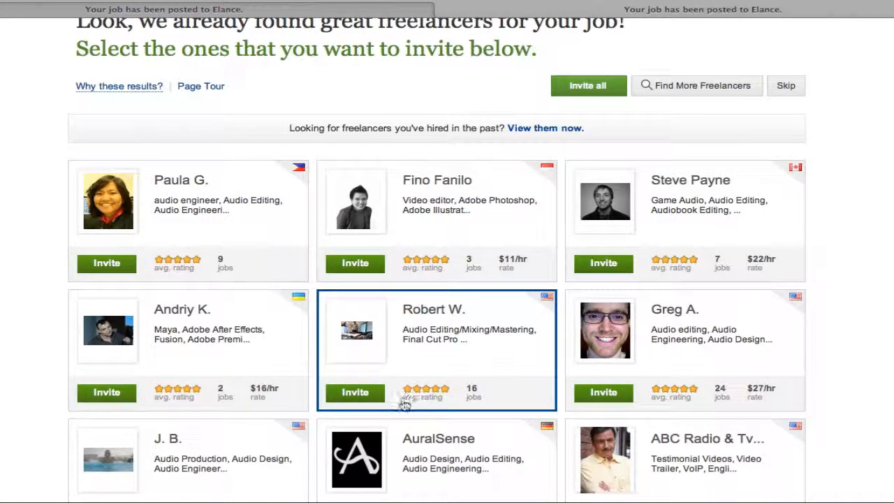
{"action": "left_click", "coordinate": [356, 395]}
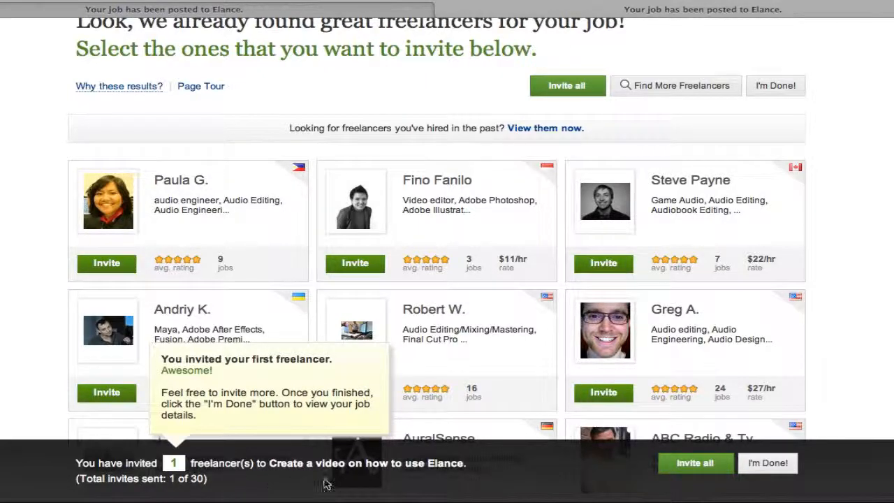
Step: Open the invited freelancer's summary and go to their full profile
{"action": "left_click", "coordinate": [430, 315]}
{"action": "scroll", "coordinate": [411, 362], "scroll_direction": "down", "scroll_amount": 2}
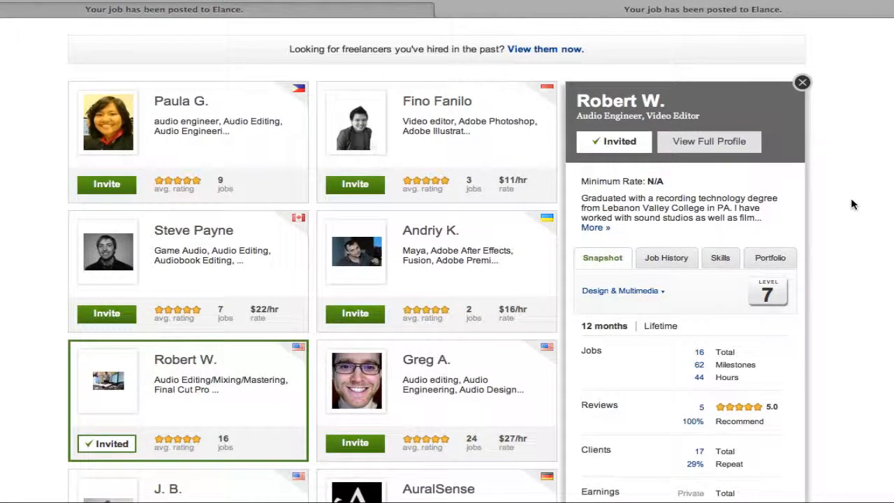
{"action": "left_click", "coordinate": [703, 142]}
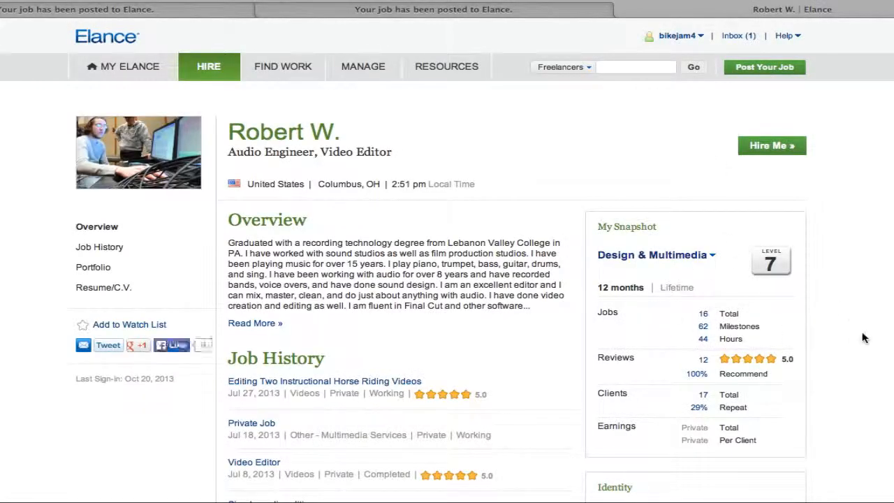
Step: Examine the freelancer's overview, job history, portfolio, skills and service description on the profile page
{"action": "scroll", "coordinate": [857, 341], "scroll_direction": "down", "scroll_amount": 1}
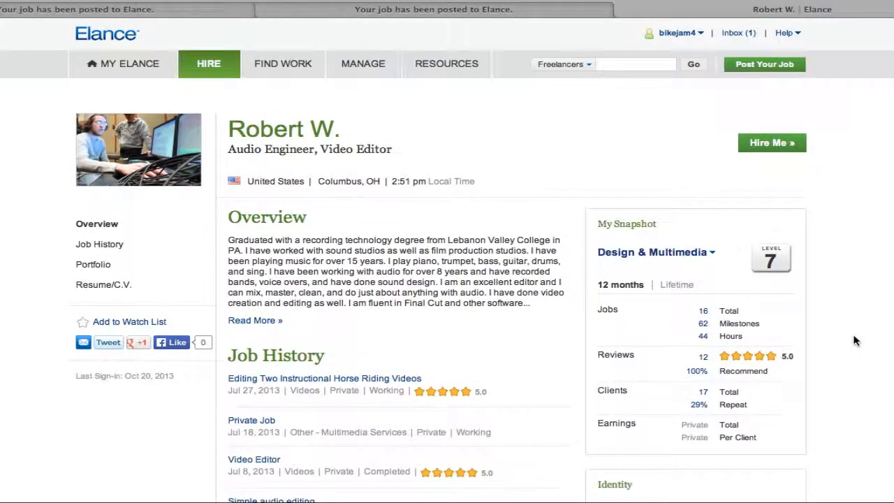
{"action": "scroll", "coordinate": [857, 341], "scroll_direction": "down", "scroll_amount": 4}
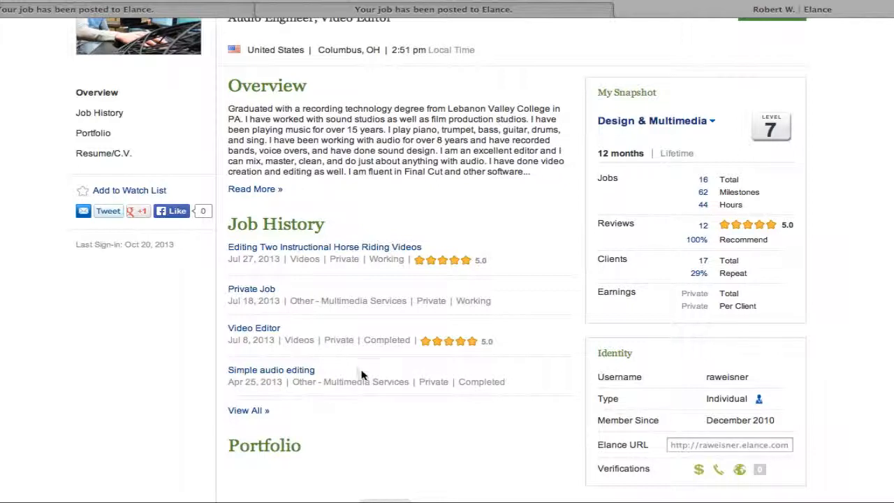
{"action": "scroll", "coordinate": [329, 409], "scroll_direction": "up", "scroll_amount": 1}
{"action": "scroll", "coordinate": [330, 413], "scroll_direction": "down", "scroll_amount": 5}
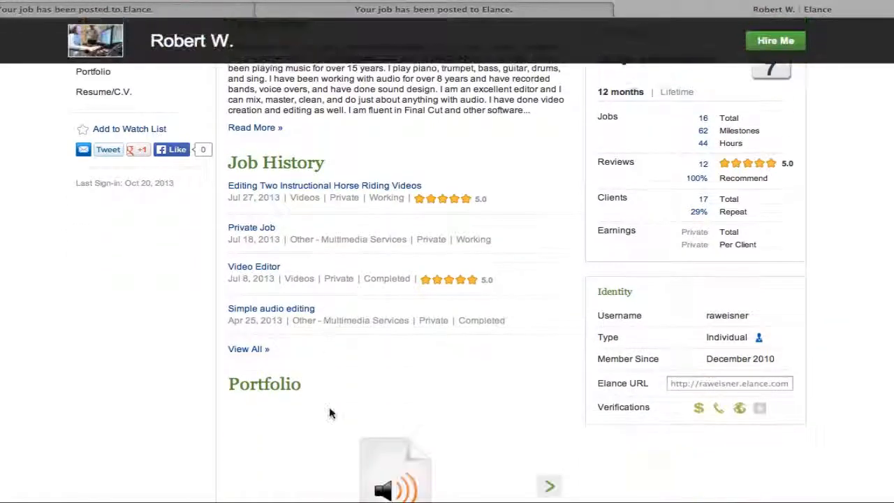
{"action": "scroll", "coordinate": [270, 375], "scroll_direction": "down", "scroll_amount": 2}
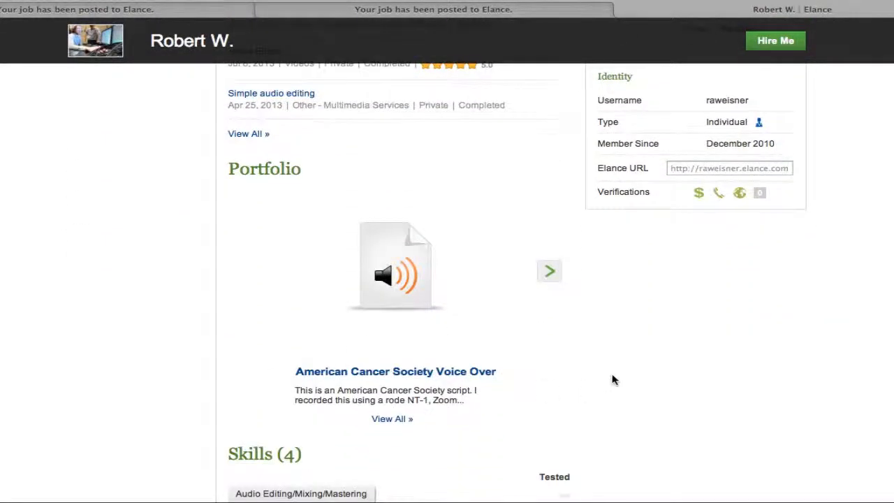
{"action": "scroll", "coordinate": [612, 380], "scroll_direction": "down", "scroll_amount": 4}
{"action": "scroll", "coordinate": [647, 374], "scroll_direction": "down", "scroll_amount": 6}
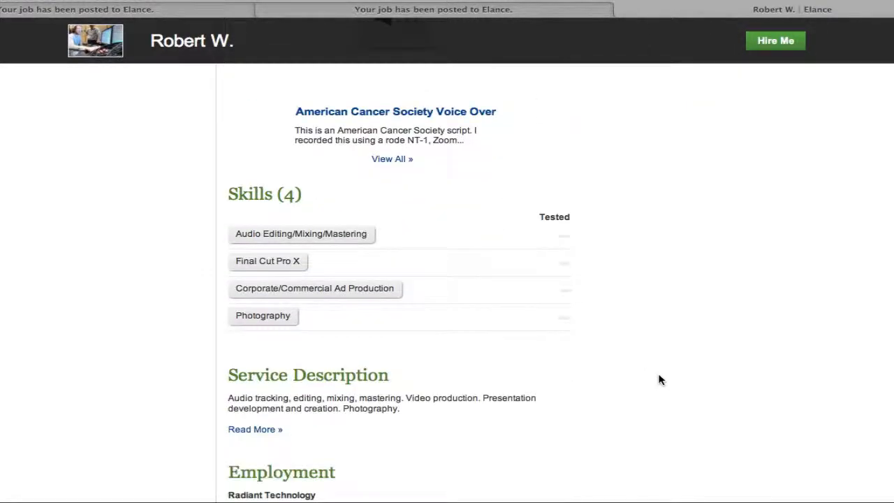
{"action": "scroll", "coordinate": [667, 381], "scroll_direction": "up", "scroll_amount": 15}
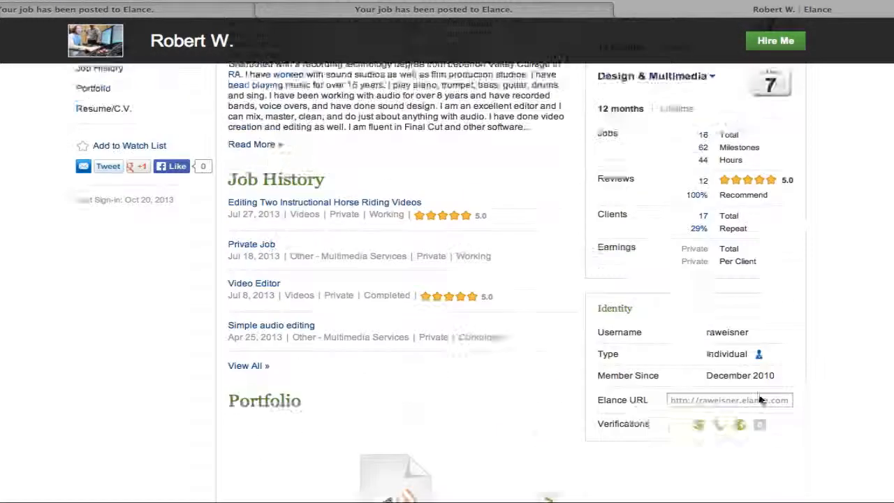
{"action": "scroll", "coordinate": [800, 407], "scroll_direction": "up", "scroll_amount": 3}
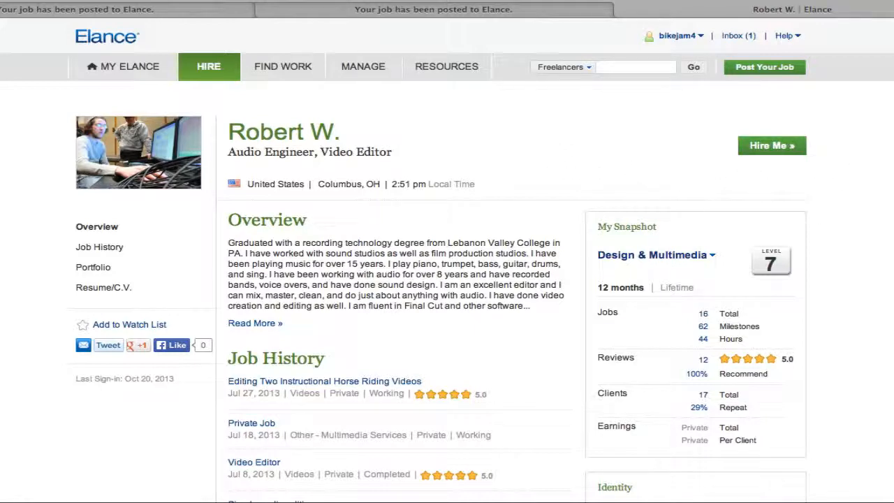
{"action": "left_click", "coordinate": [662, 0]}
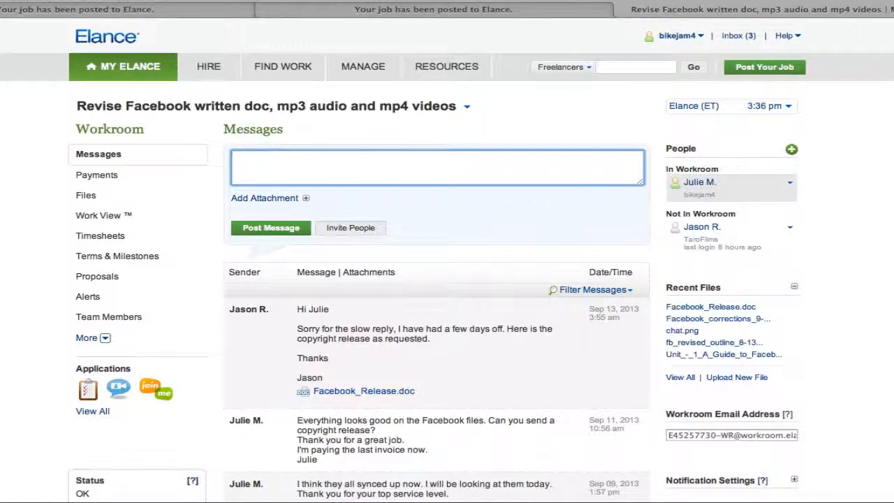
{"action": "left_click", "coordinate": [660, 0]}
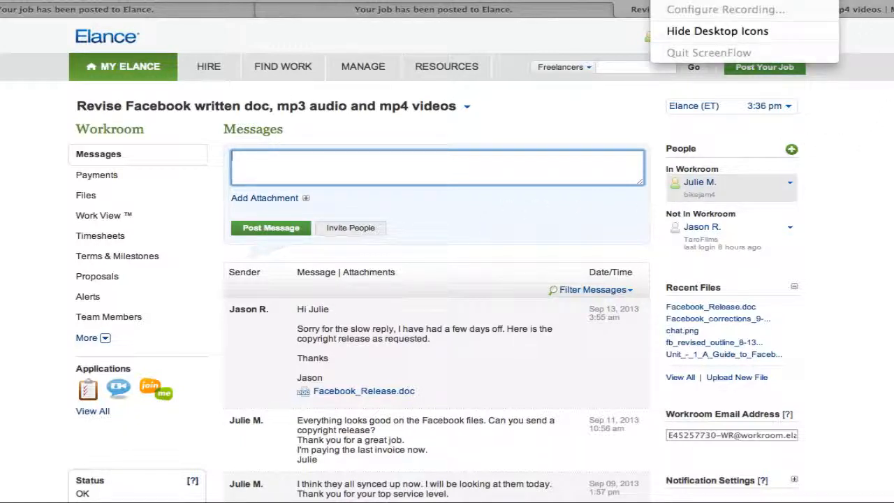